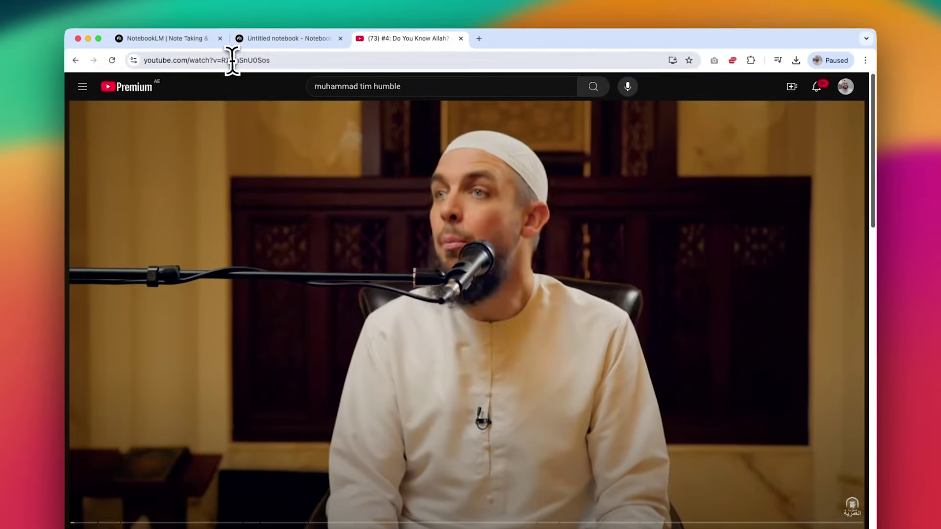
Add the YouTube lecture to the Untitled notebook as a source by pasting its video URL.
click(287, 35)
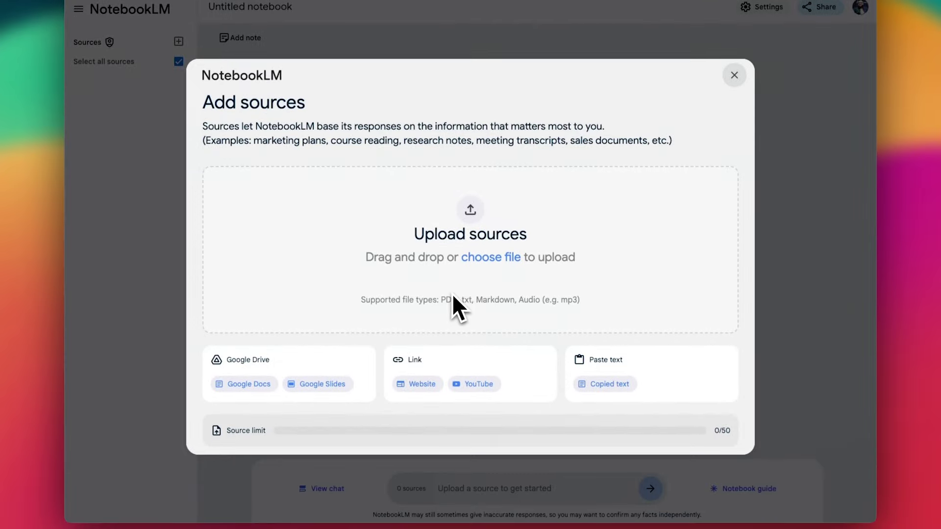
click(478, 387)
click(335, 192)
text(https://www.youtube.com/watch?v=RXhhSnU0Sos)
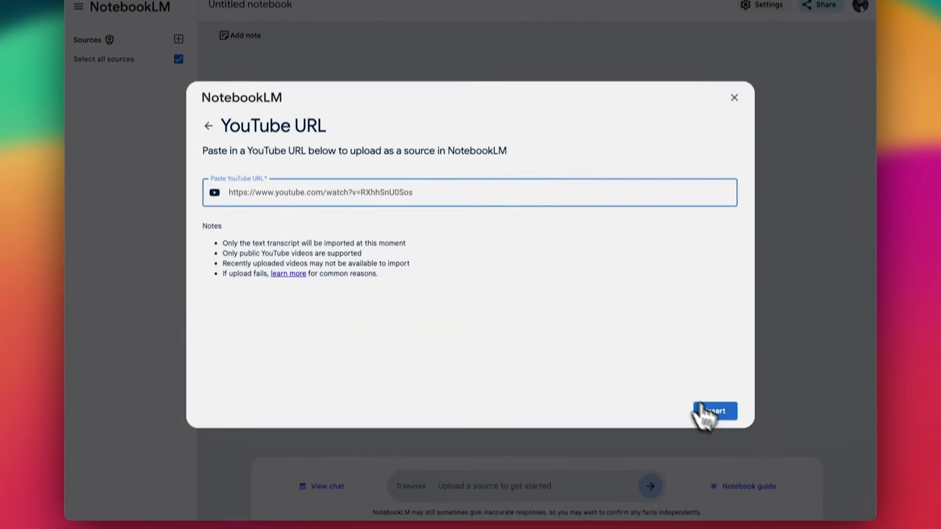
click(708, 411)
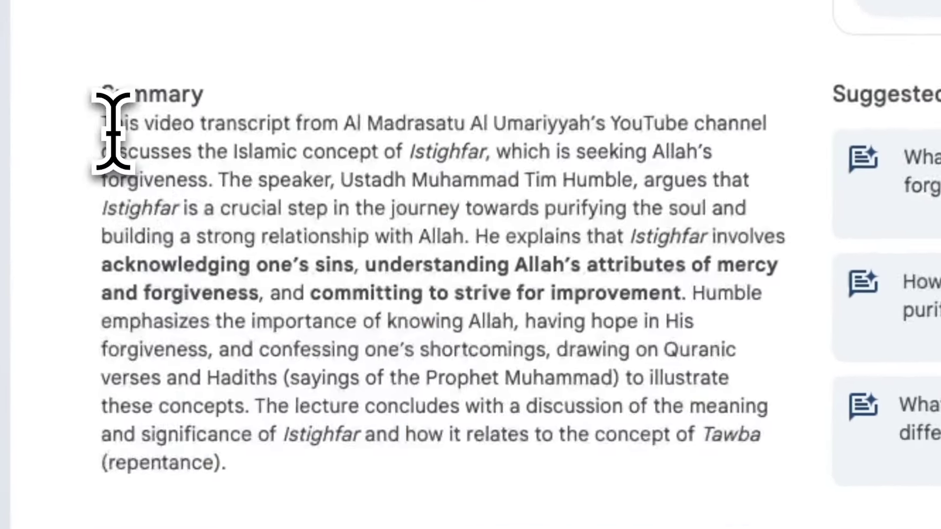
Generate a study guide and a briefing doc note from the Notebook guide's Help me create options.
drag(320, 328, 510, 441)
click(475, 416)
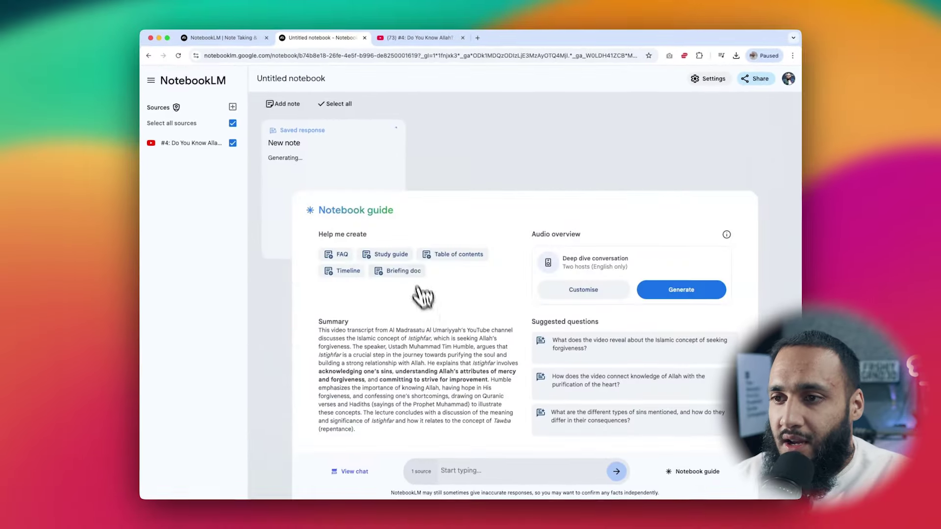
click(399, 260)
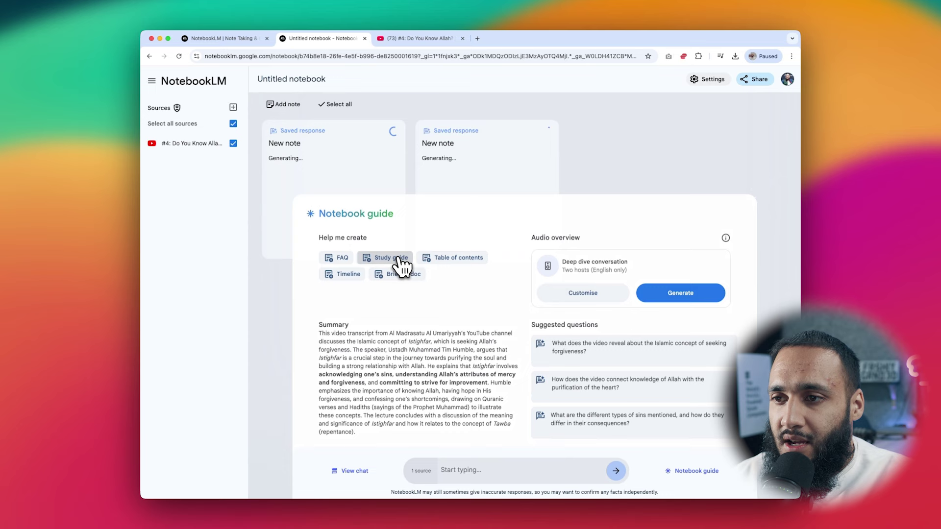
click(699, 472)
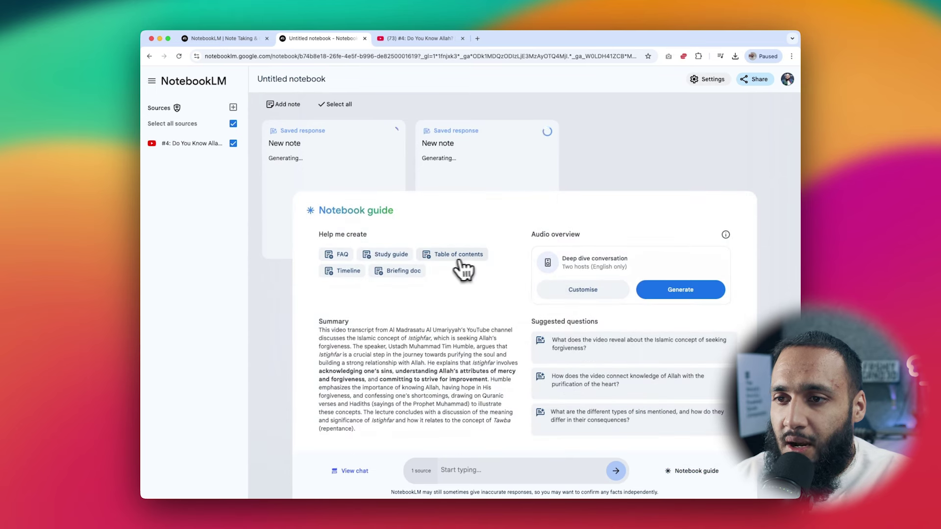
click(403, 278)
click(698, 472)
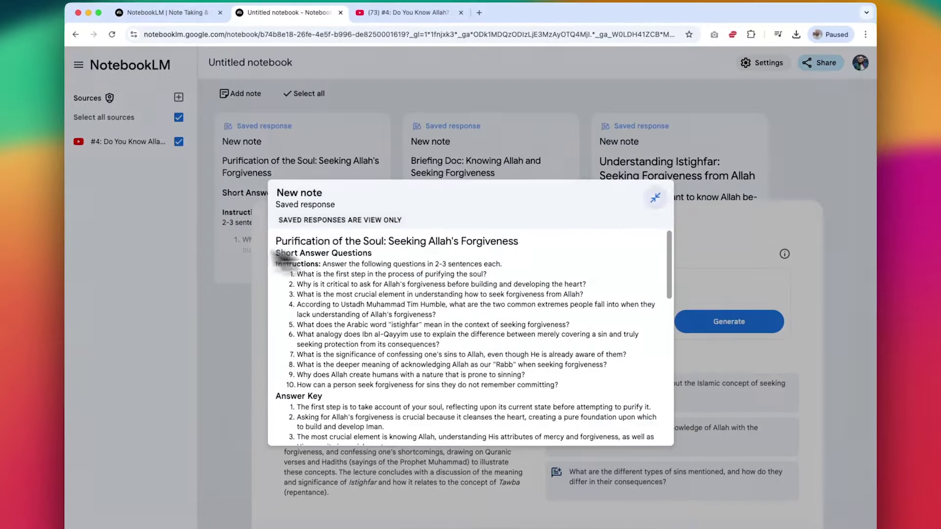
click(253, 250)
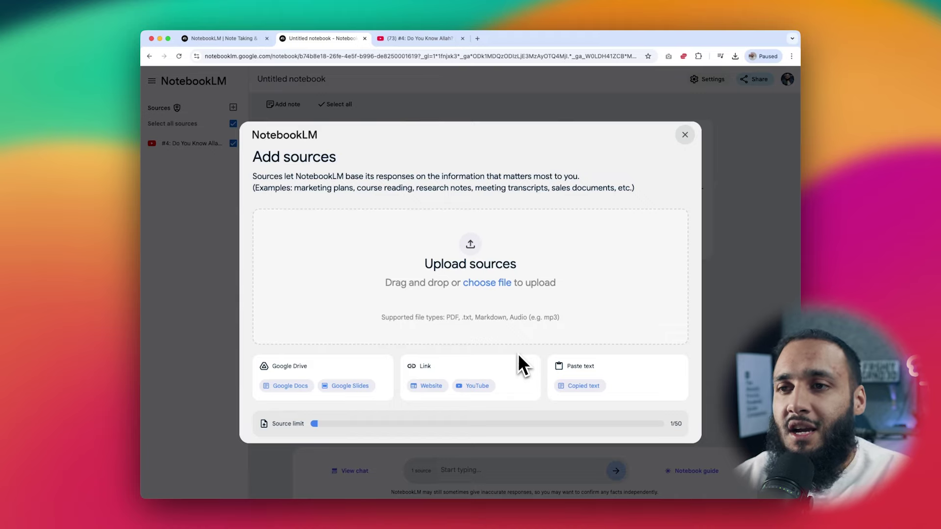
Close Add sources and open the 'Purification of the Soul: Seeking Allah's Forgiveness' study guide.
click(223, 272)
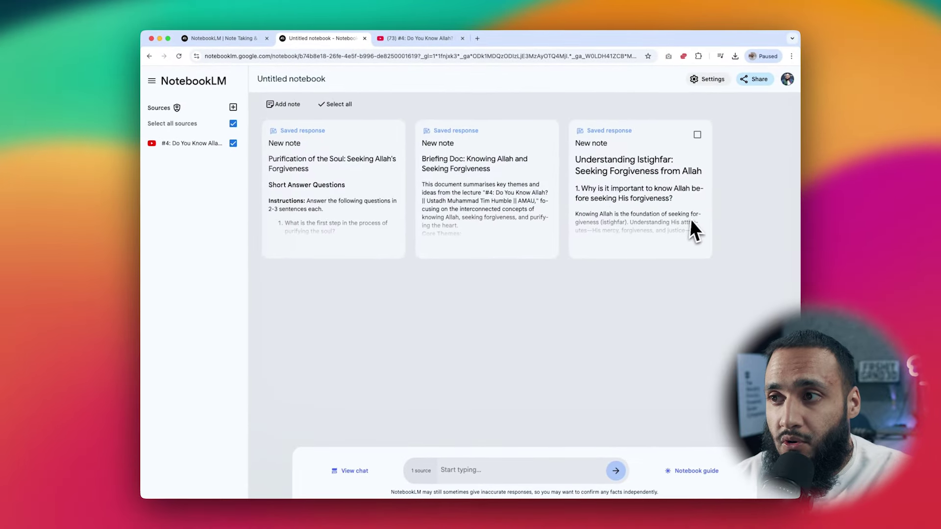
click(334, 205)
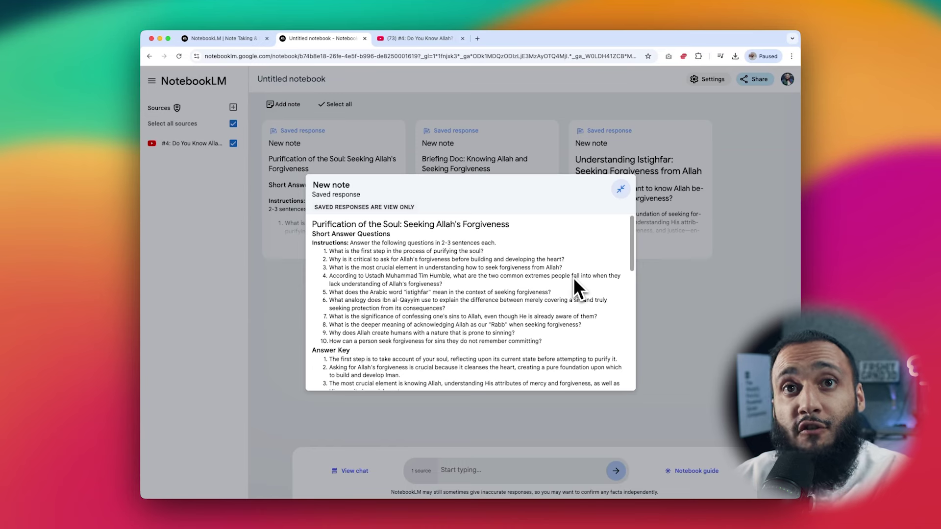
Scroll the study guide and highlight short-answer question 10 and its answer.
scroll(548, 289, down, 1)
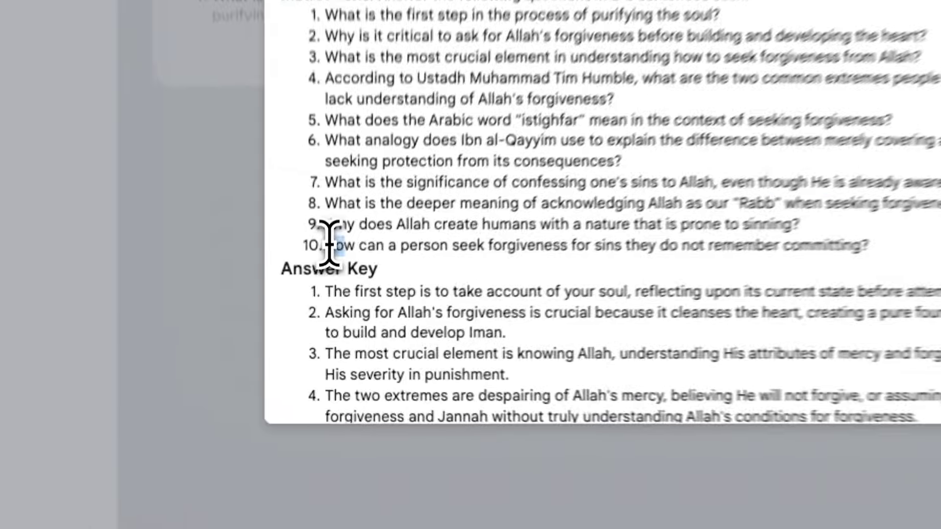
drag(329, 321, 490, 321)
drag(523, 208, 691, 206)
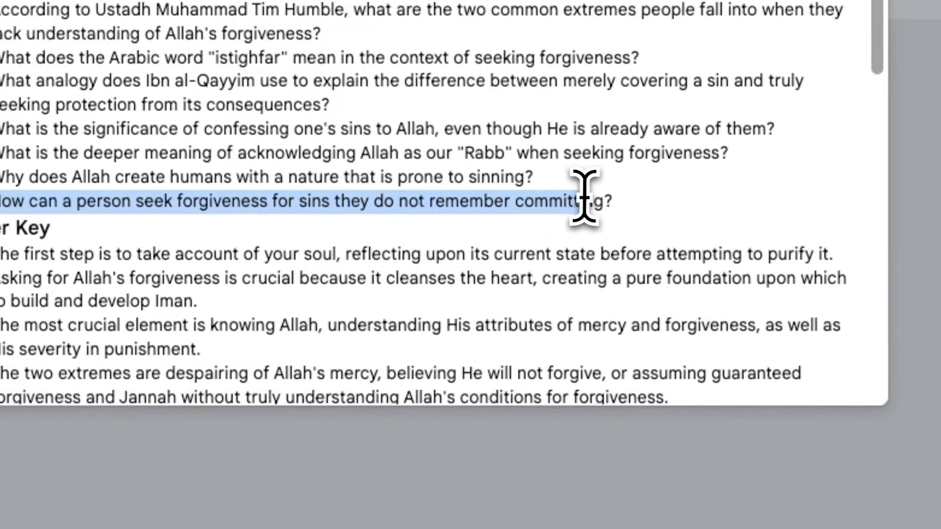
scroll(473, 201, down, 15)
scroll(414, 209, up, 10)
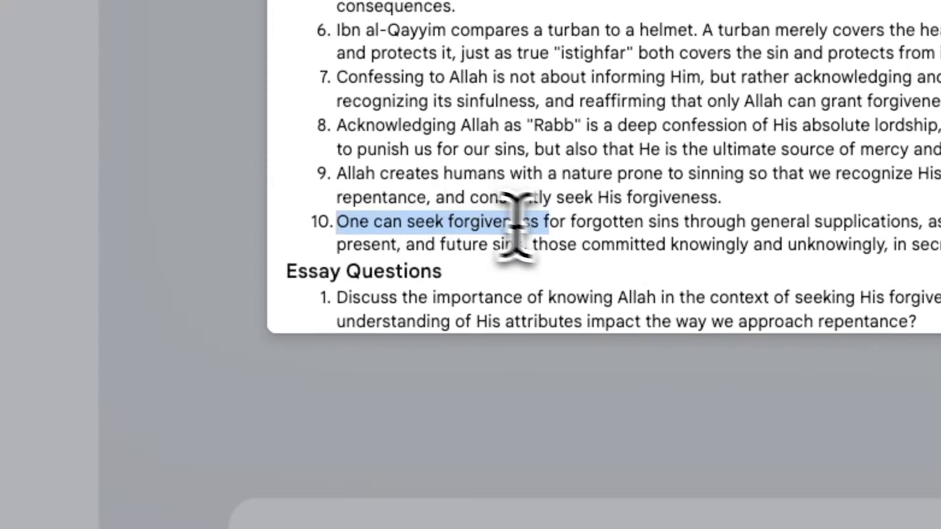
drag(516, 225, 919, 223)
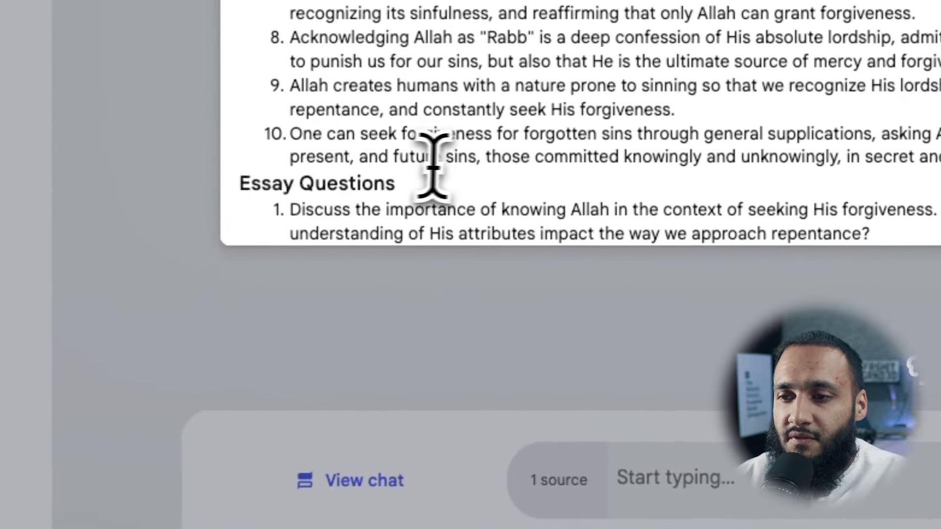
drag(493, 157, 819, 158)
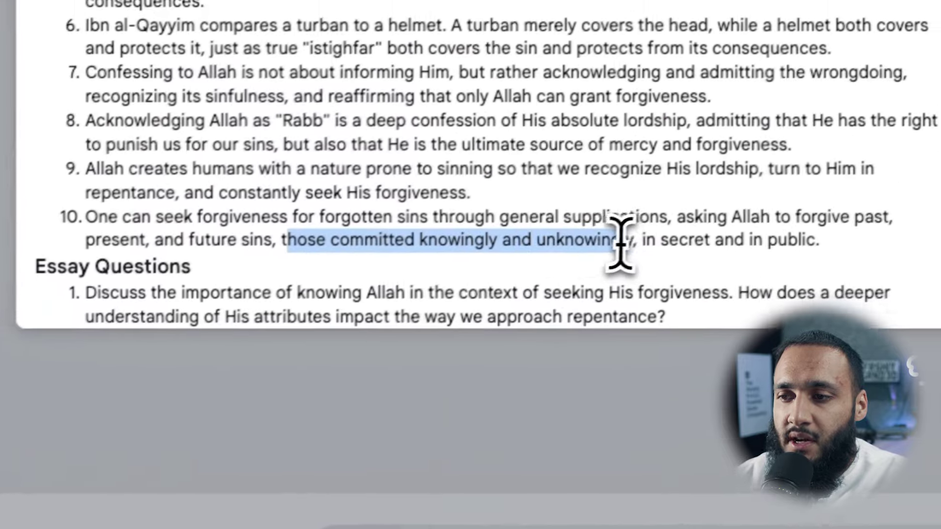
click(618, 247)
Highlight the Istighfar and Rabb glossary definitions, then close the study guide.
scroll(621, 255, down, 3)
scroll(621, 255, down, 10)
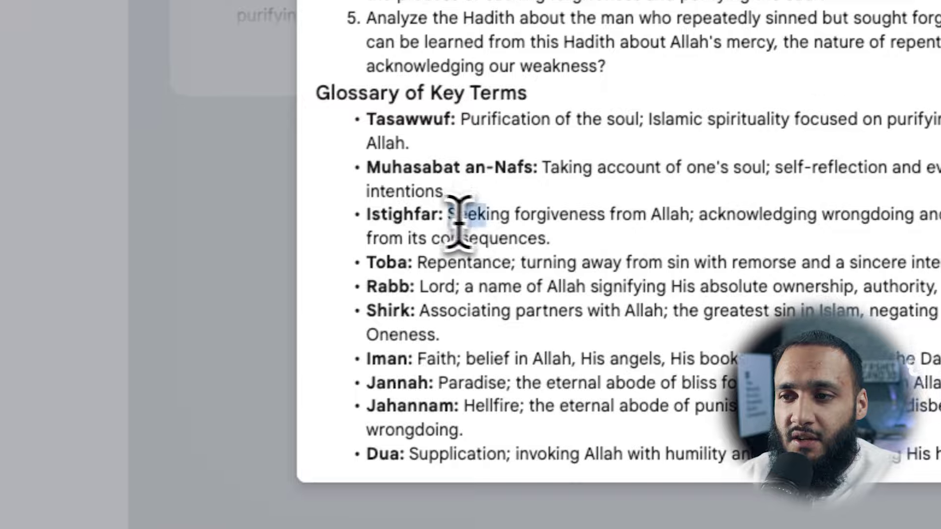
drag(415, 271, 773, 271)
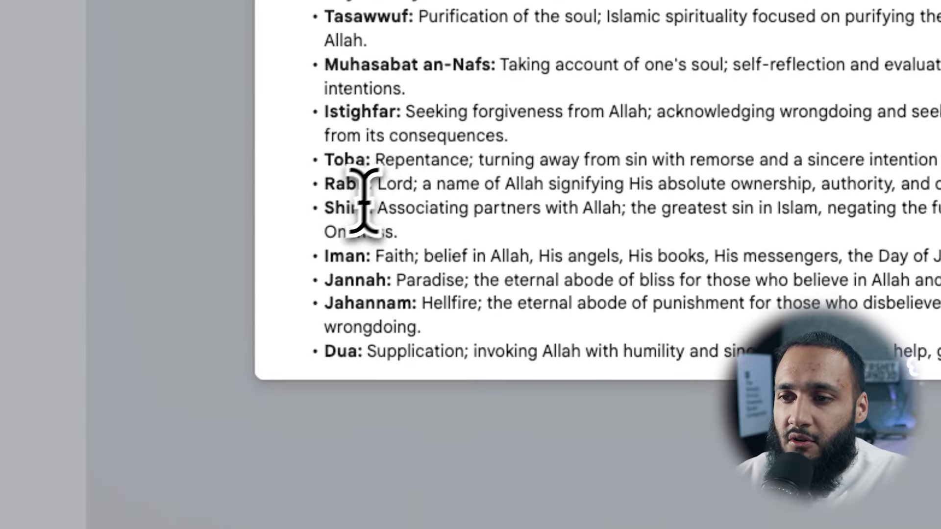
drag(301, 243, 504, 244)
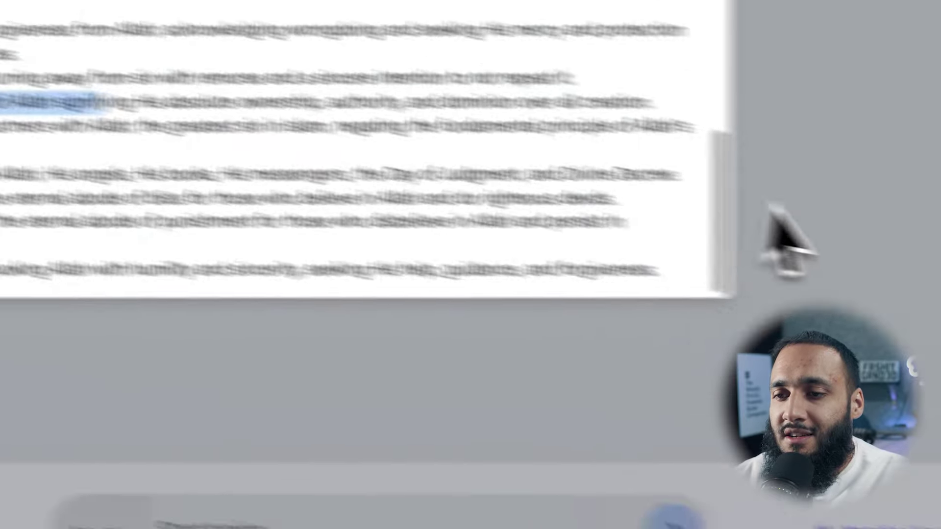
click(777, 241)
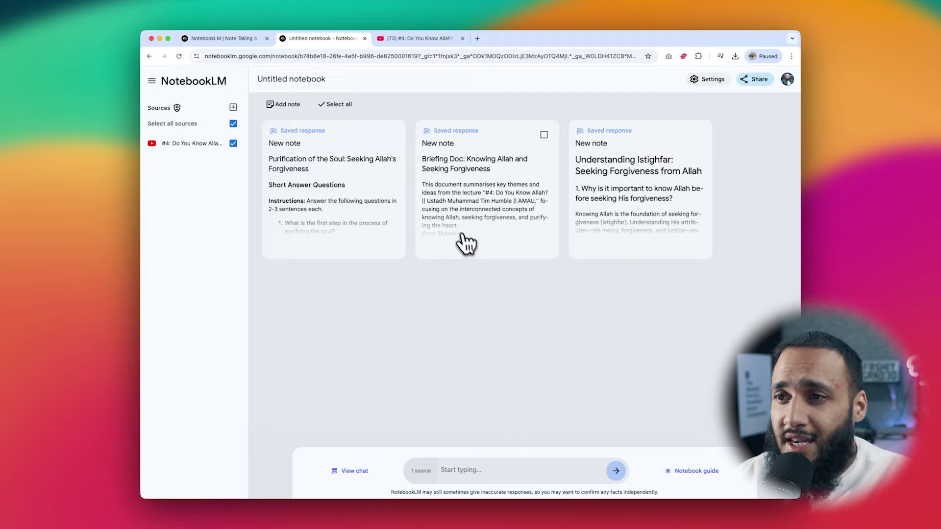
Open the middle Briefing Doc note, 'Knowing Allah and Seeking Forgiveness'.
click(465, 205)
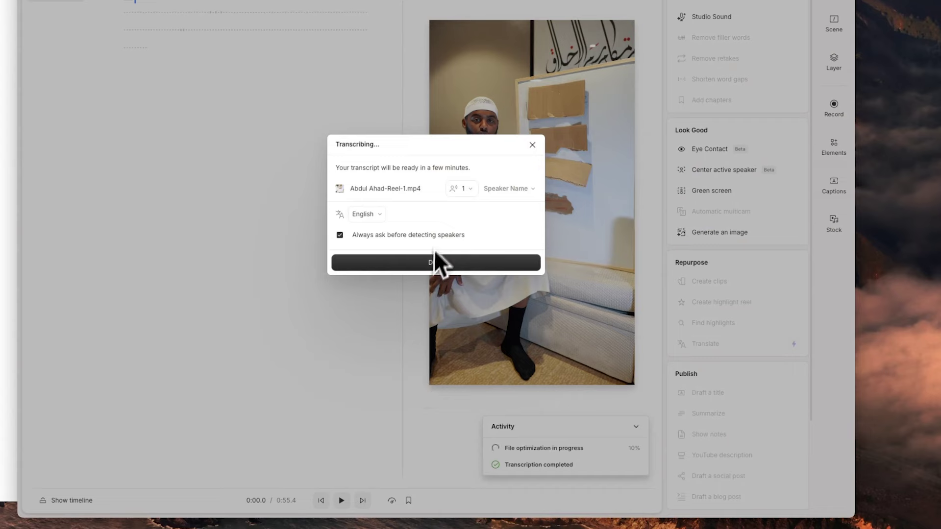
Dismiss the Transcribing dialog and, once transcription finishes, select the entire transcript.
click(436, 260)
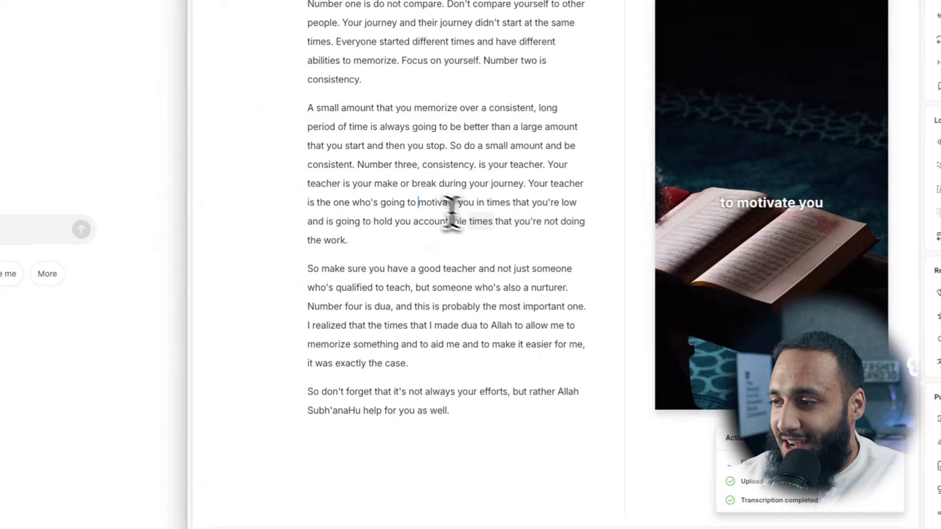
key(ctrl+a)
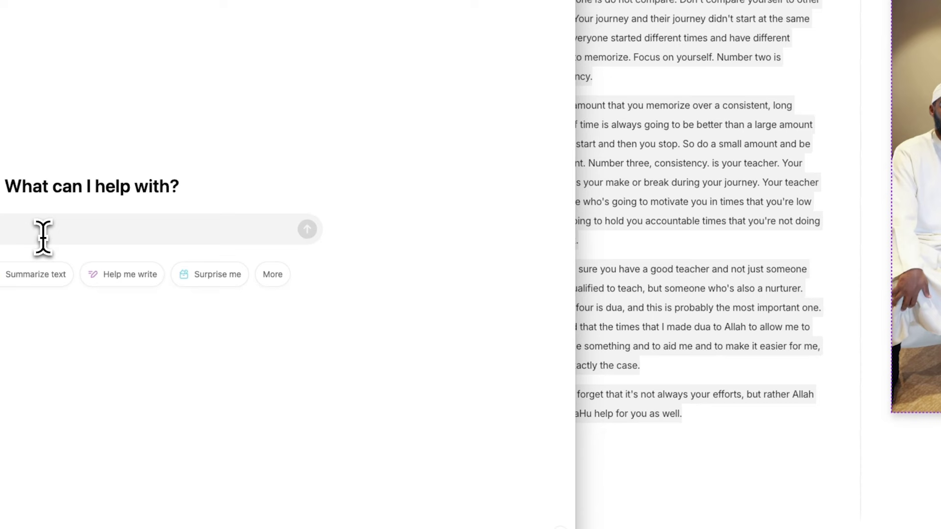
Send a message introducing the class transcript with the memorization-lessons transcript pasted below.
text(here is a transc)
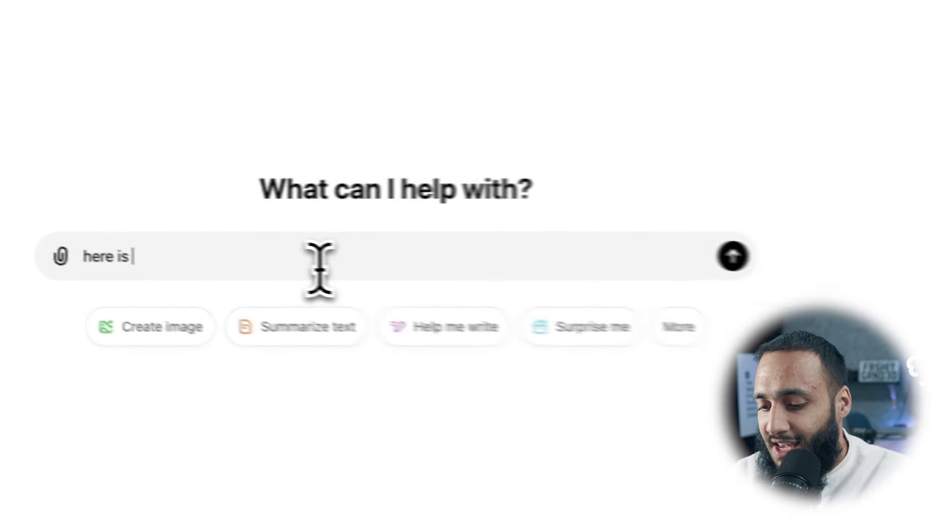
text(ript of)
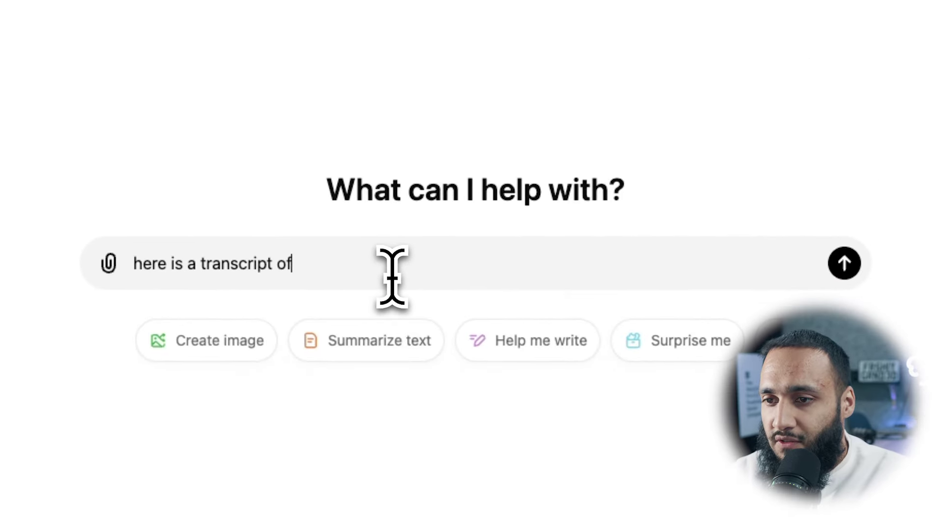
text( a cl)
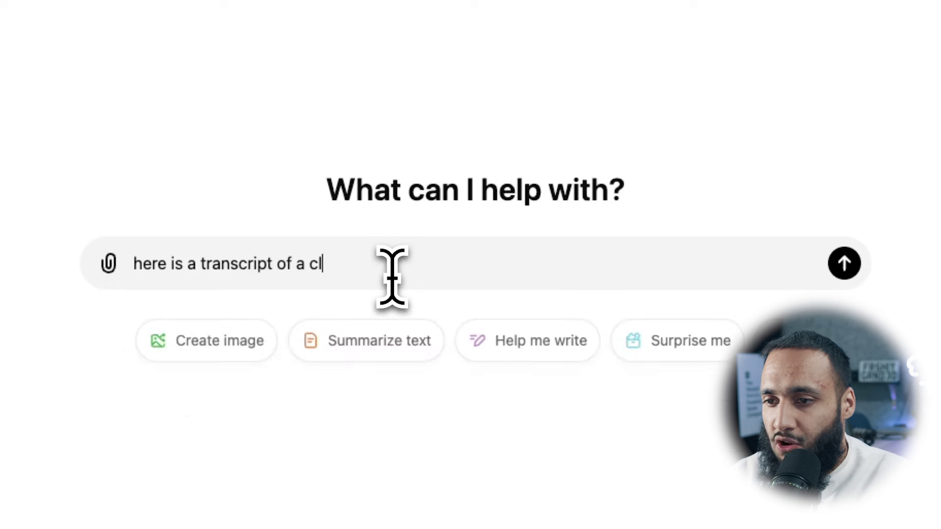
text(ass that I was i)
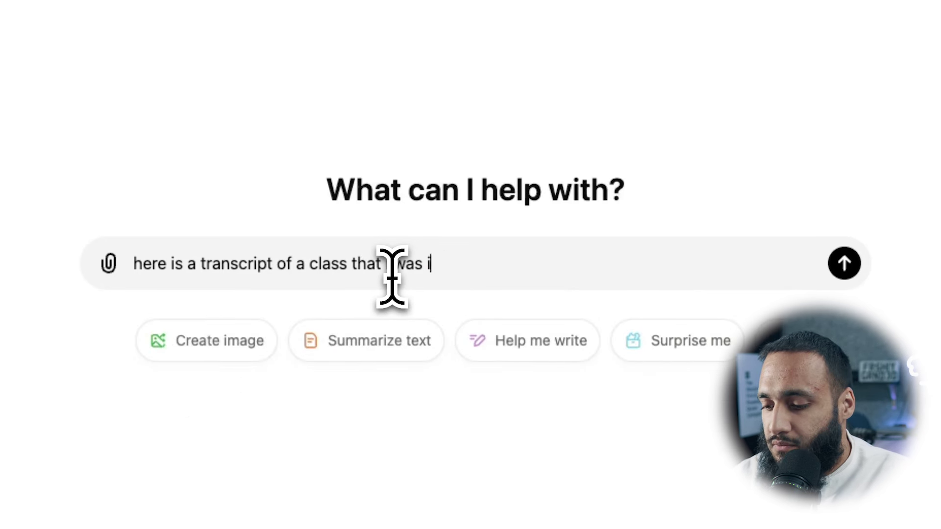
text(n,)
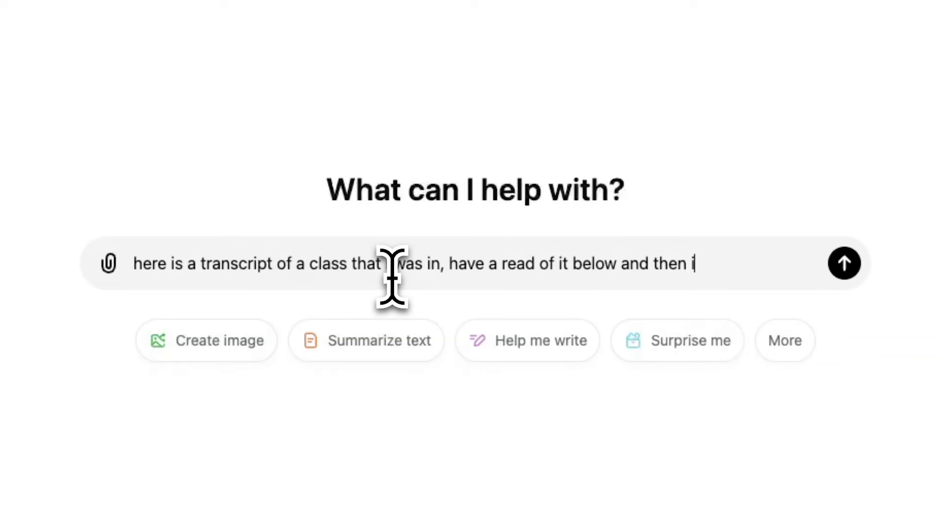
text(l ask yoiu)
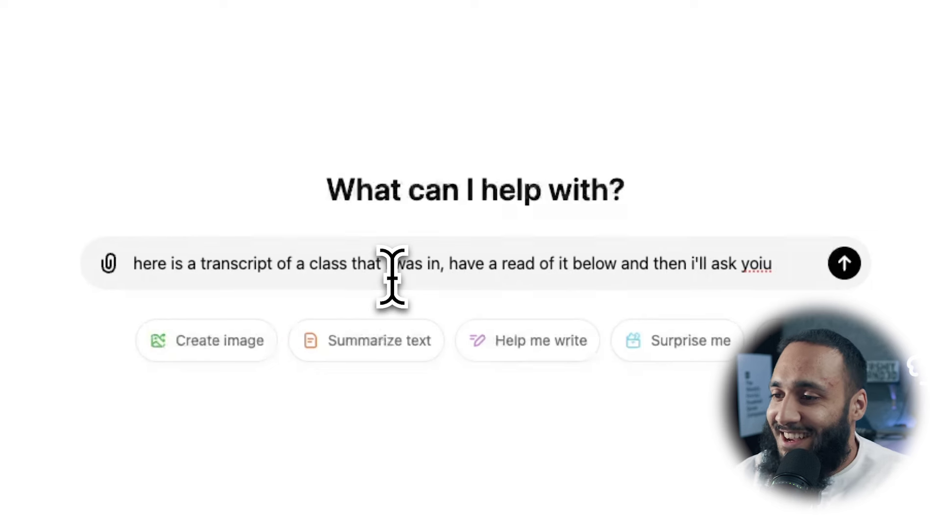
key(BackSpace)
key(BackSpace)
text(u )
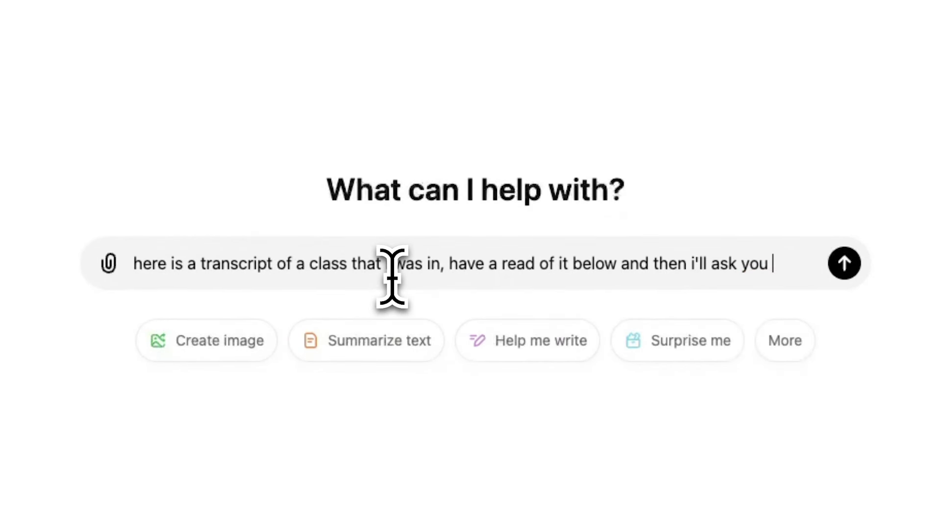
text(some questio)
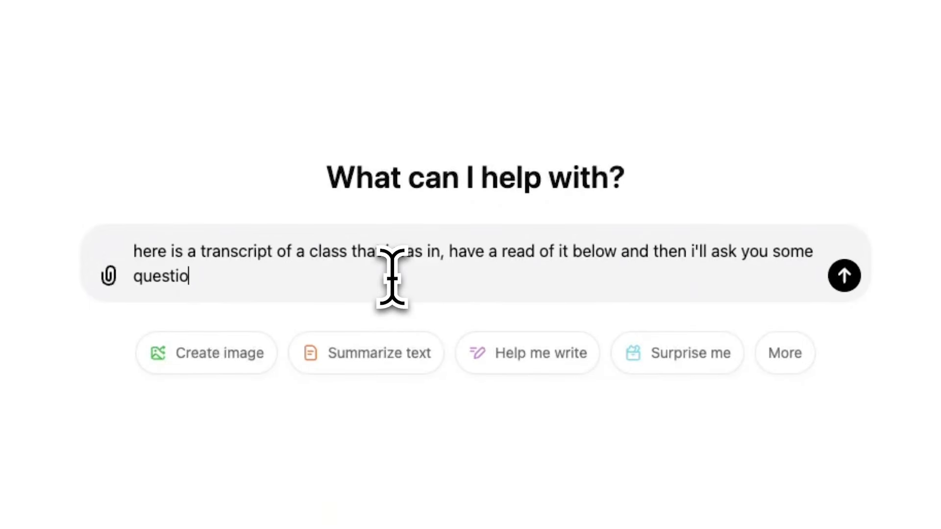
text( it)
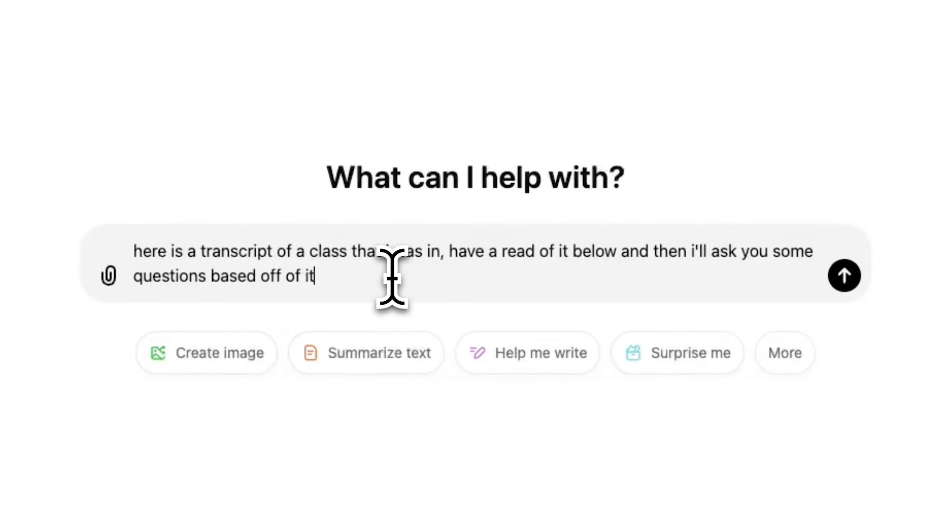
text(:)
key(shift+Return)
key(shift+Return)
key(ctrl+v)
key(Return)
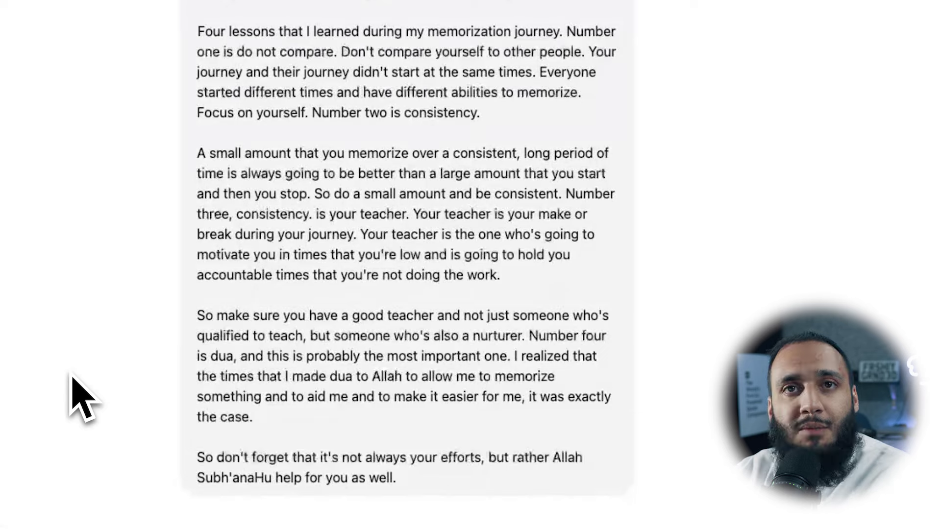
Read the reply, then send 'firstly, give me a summary of what was discussed'.
scroll(81, 400, down, 5)
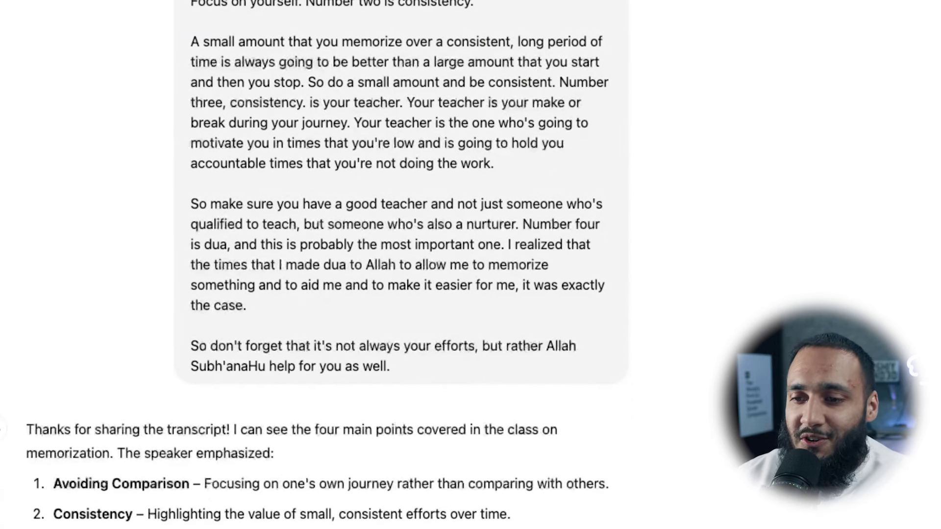
scroll(323, 265, down, 4)
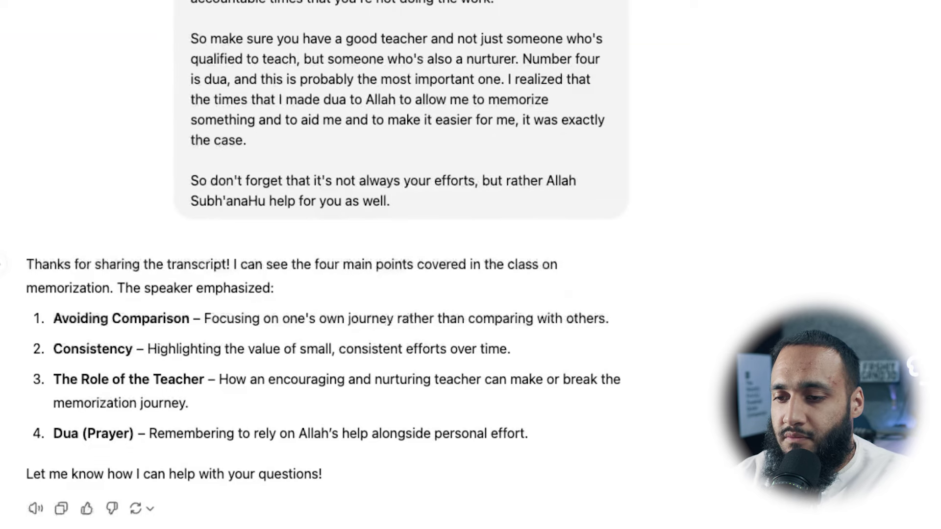
key(Return)
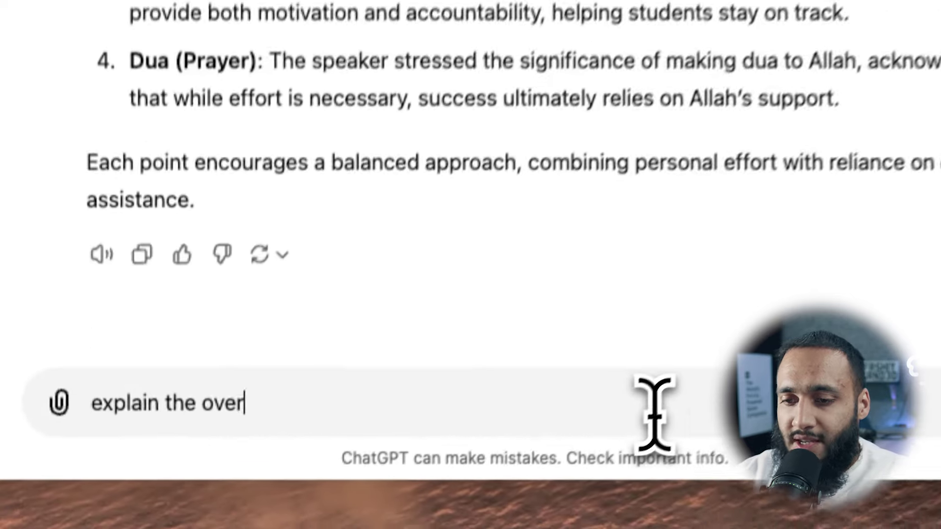
Ask ChatGPT to explain the overall concept from first principles as if to a 10-year-old.
text(all concept to )
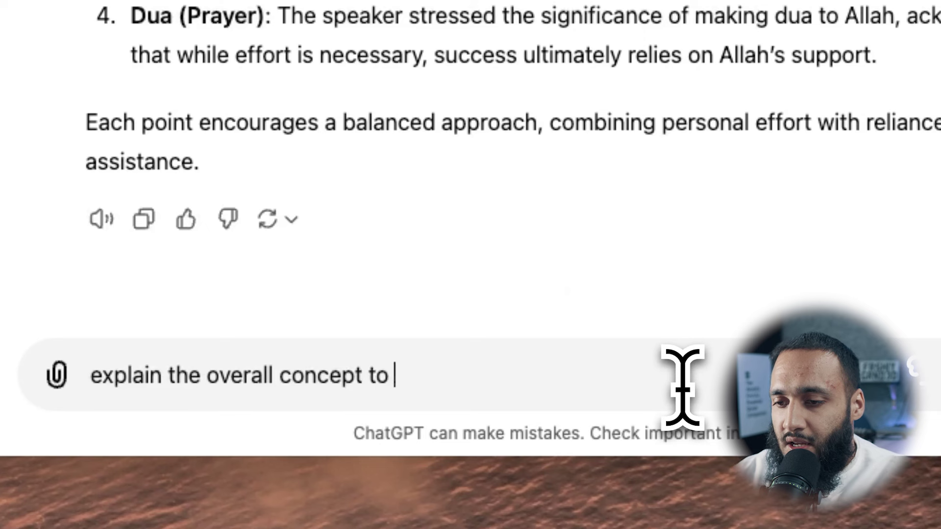
text(me fro)
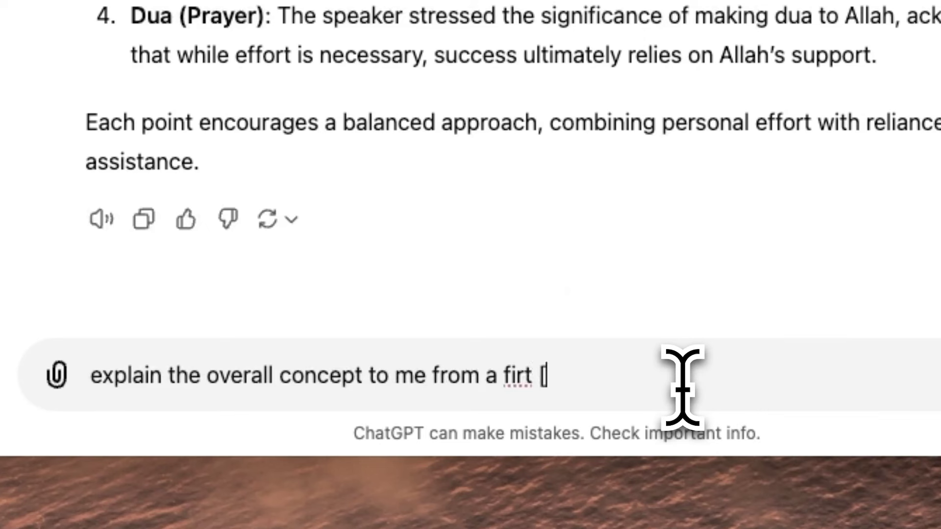
text(m a first [rim)
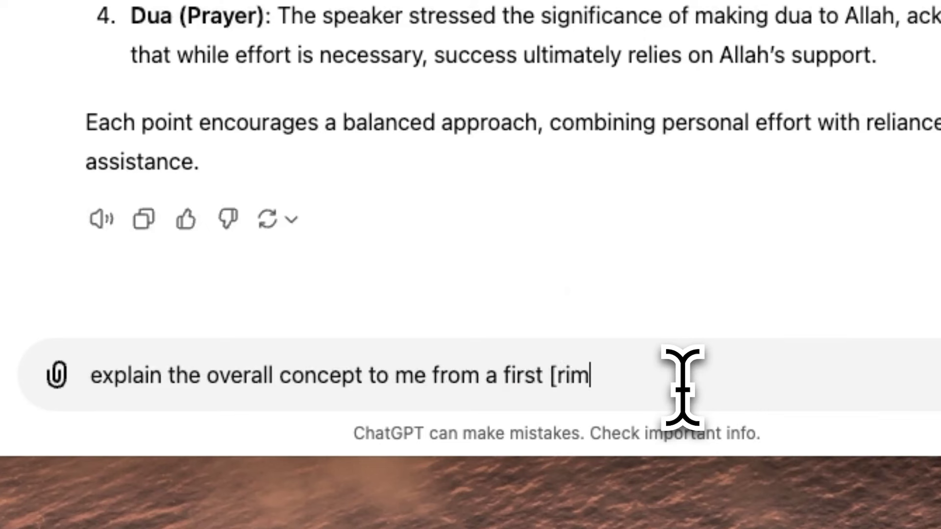
key(BackSpace)
key(BackSpace)
key(BackSpace)
key(BackSpace)
text(pri)
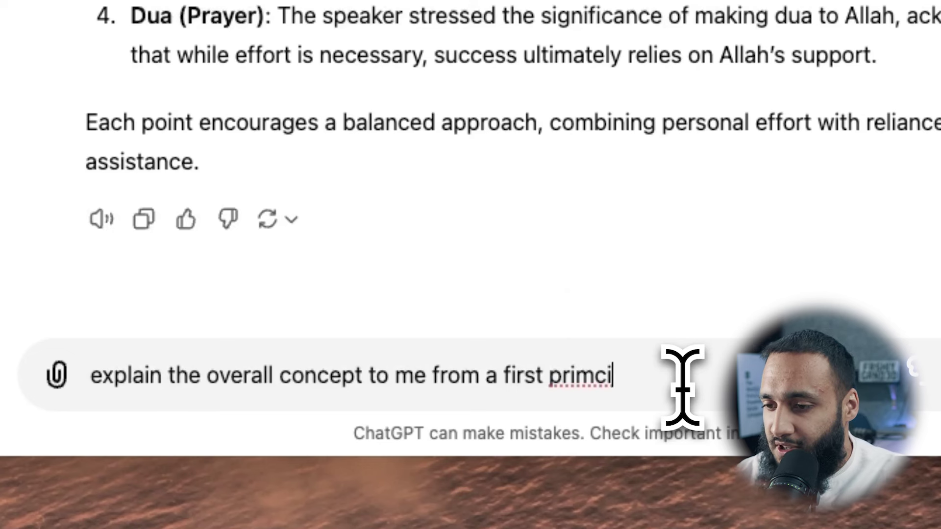
key(BackSpace)
key(BackSpace)
key(BackSpace)
text(nci)
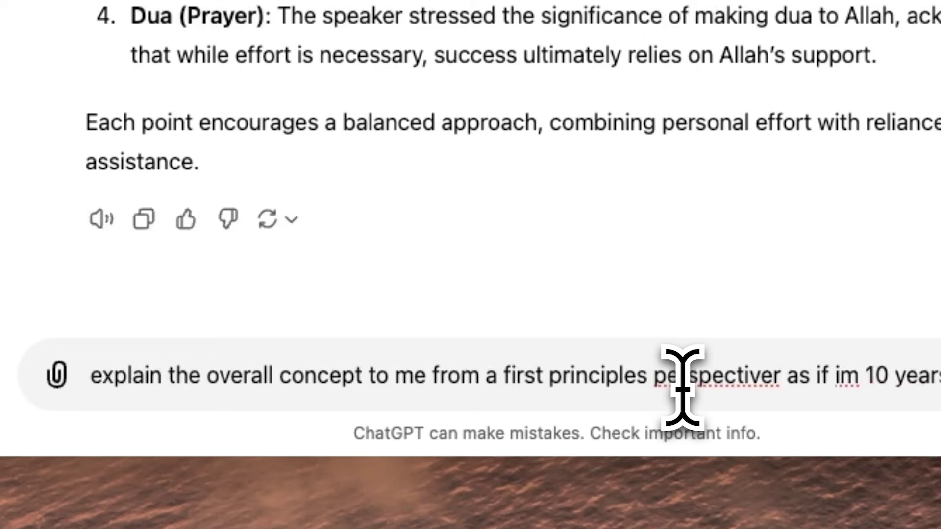
key(Return)
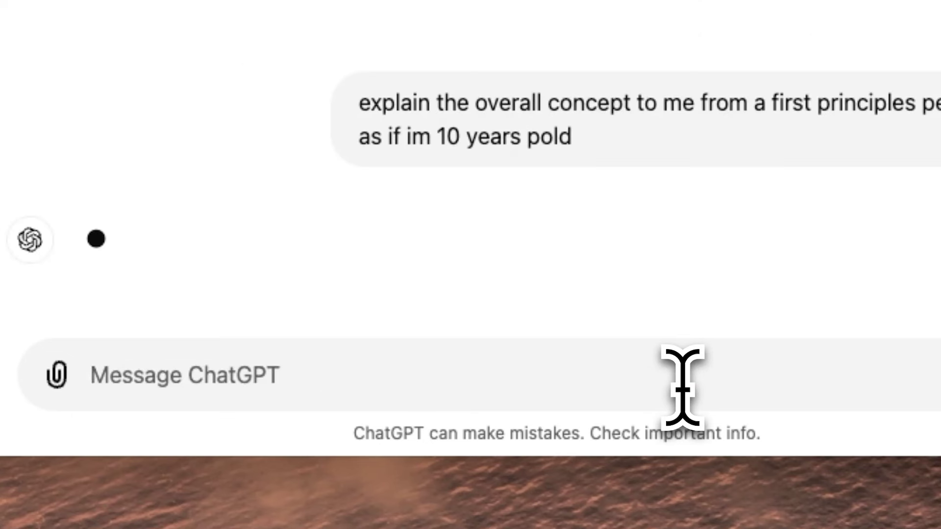